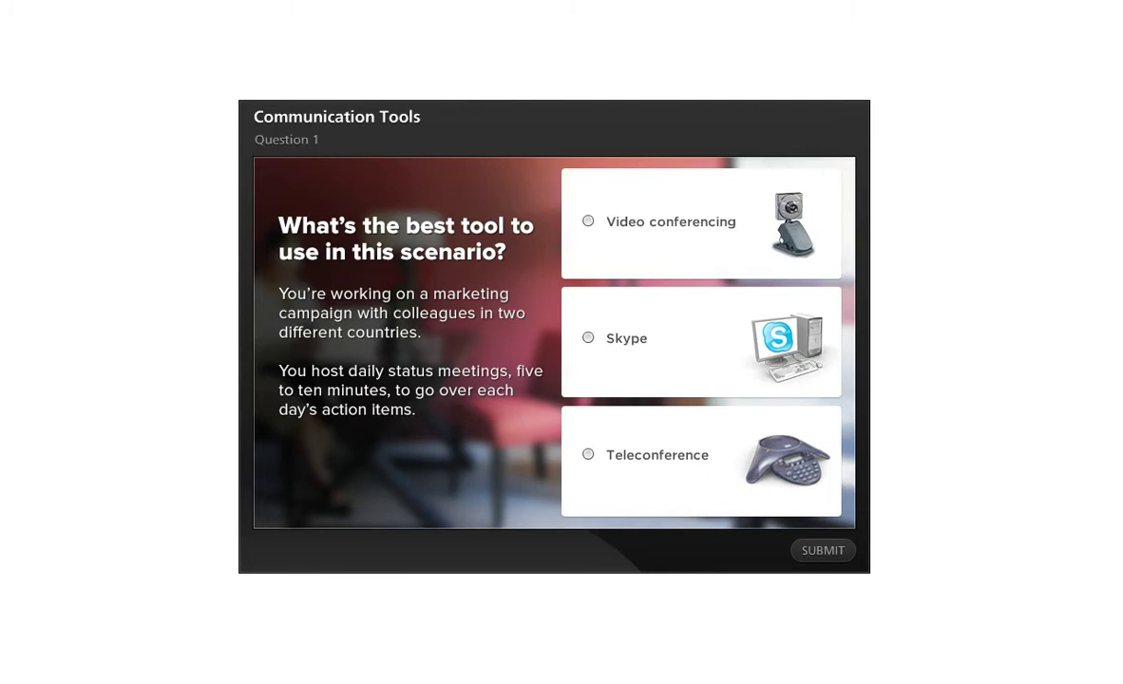
# - Answer Question 1 with Skype and submit to see the Correct feedback
pyautogui.click(591, 346)
pyautogui.click(813, 555)
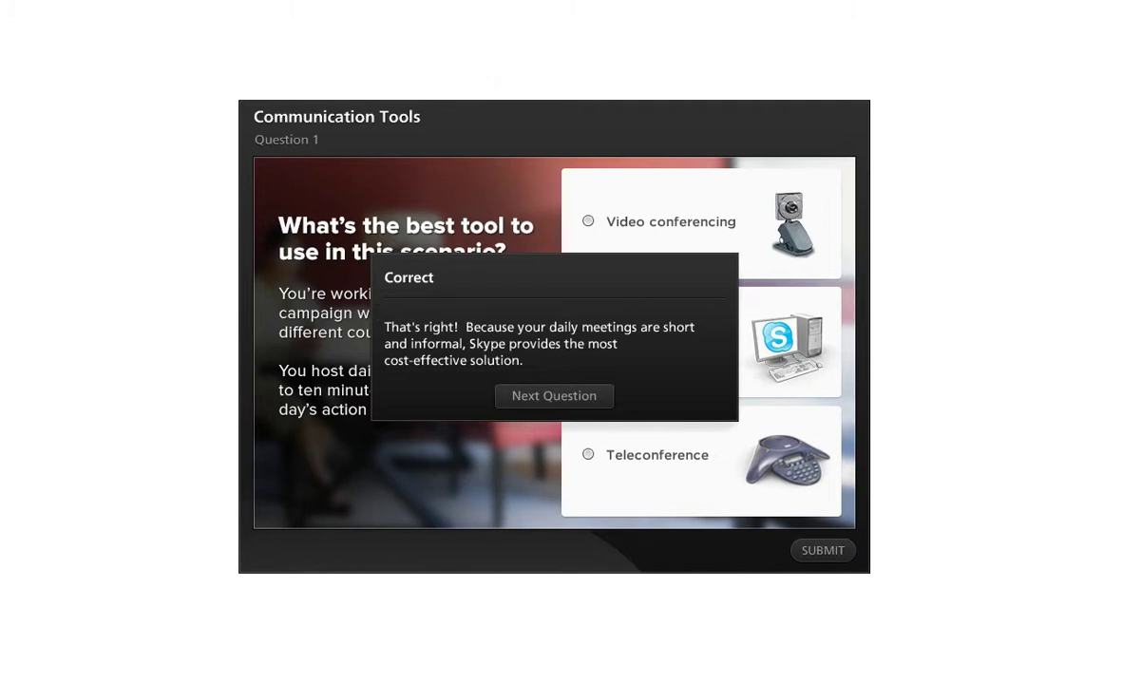
# - Go to Question 2, answer Teleconference, and submit to see the per-choice feedback
pyautogui.press('Return')
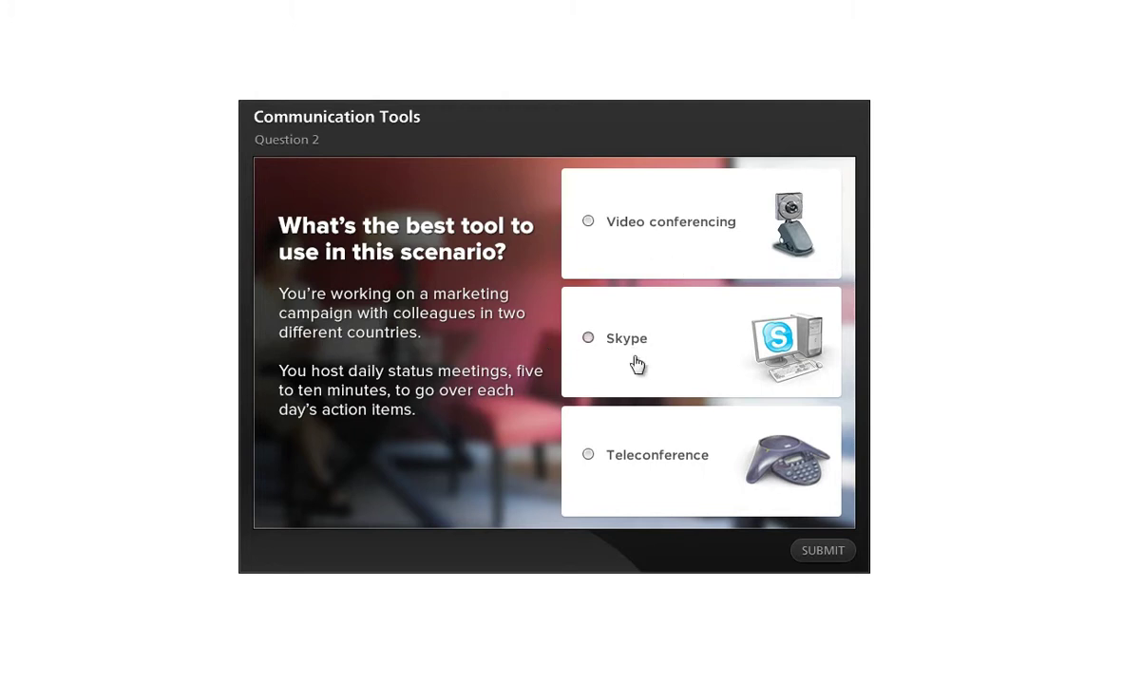
pyautogui.click(626, 464)
pyautogui.click(803, 561)
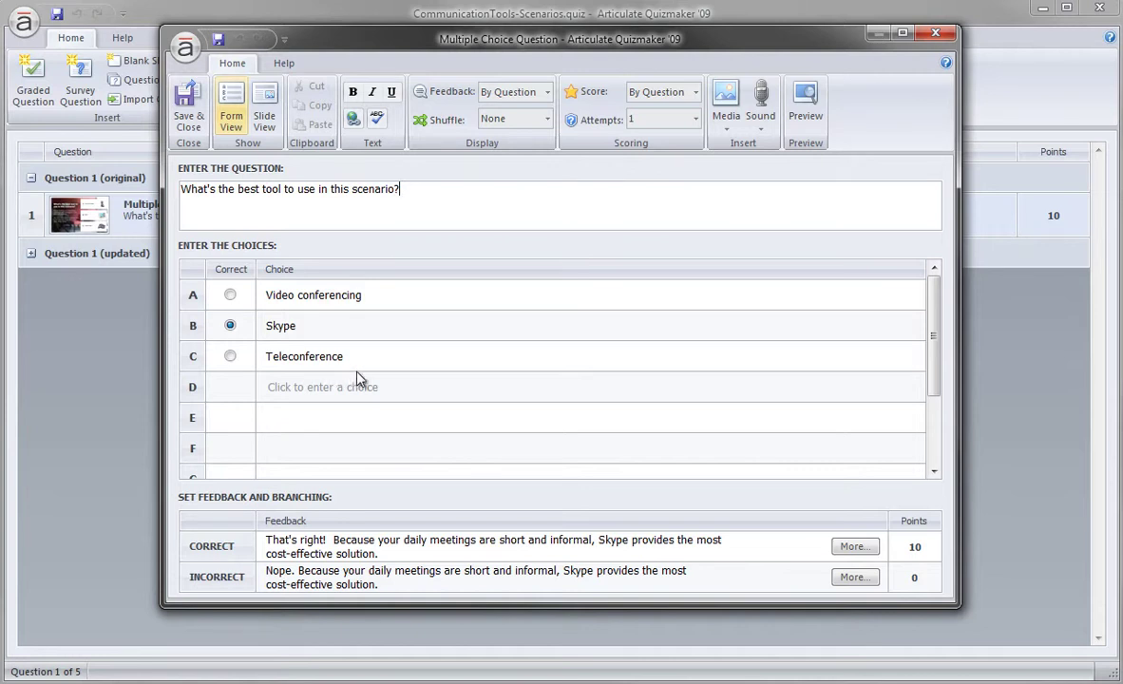
# - Switch Question 1's feedback type to By Answer in the ribbon's Feedback dropdown
pyautogui.click(548, 92)
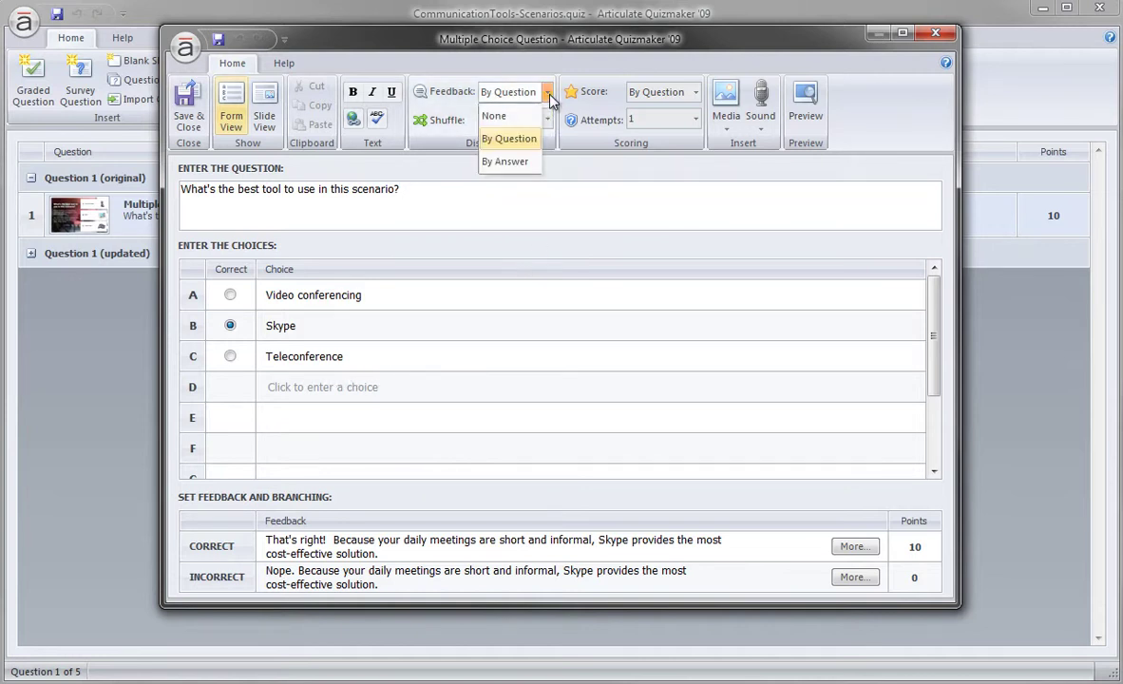
pyautogui.click(520, 163)
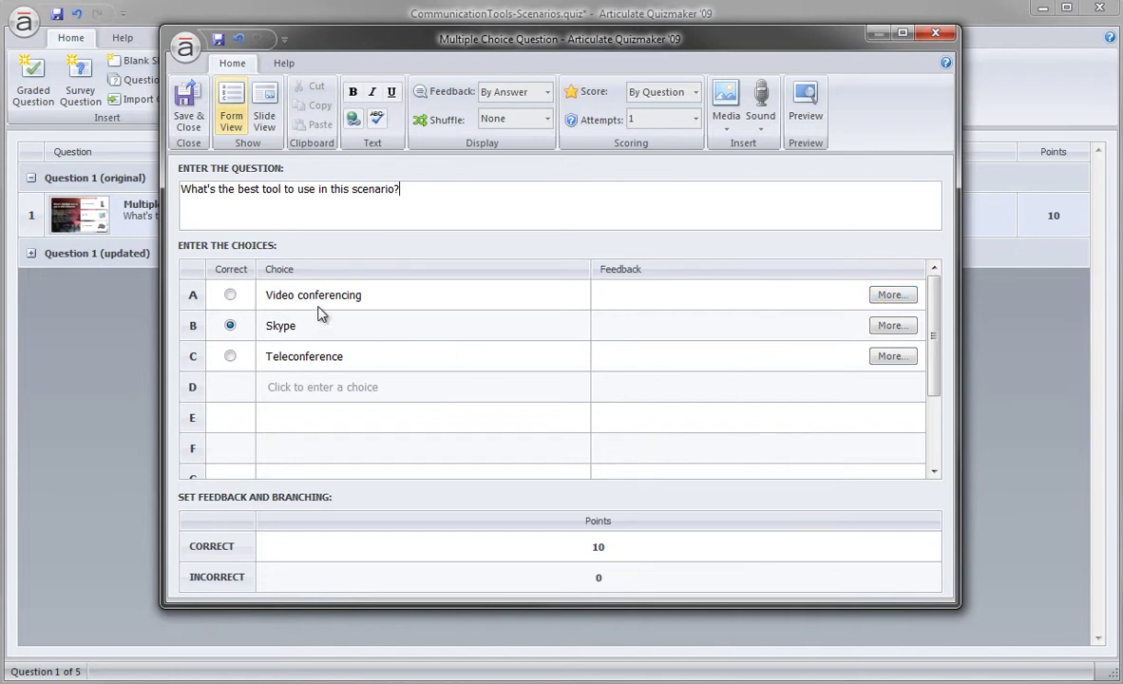
# - Save the question, expand the Question 1 (updated) group, and open question 2
pyautogui.click(187, 104)
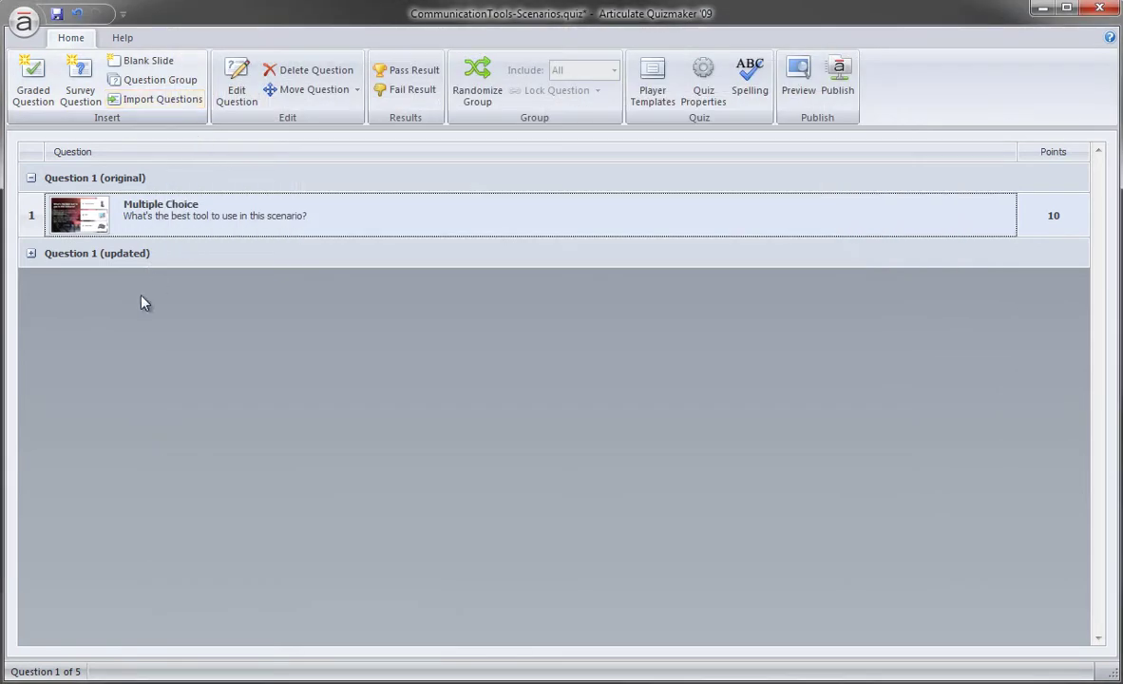
pyautogui.click(27, 262)
pyautogui.click(30, 253)
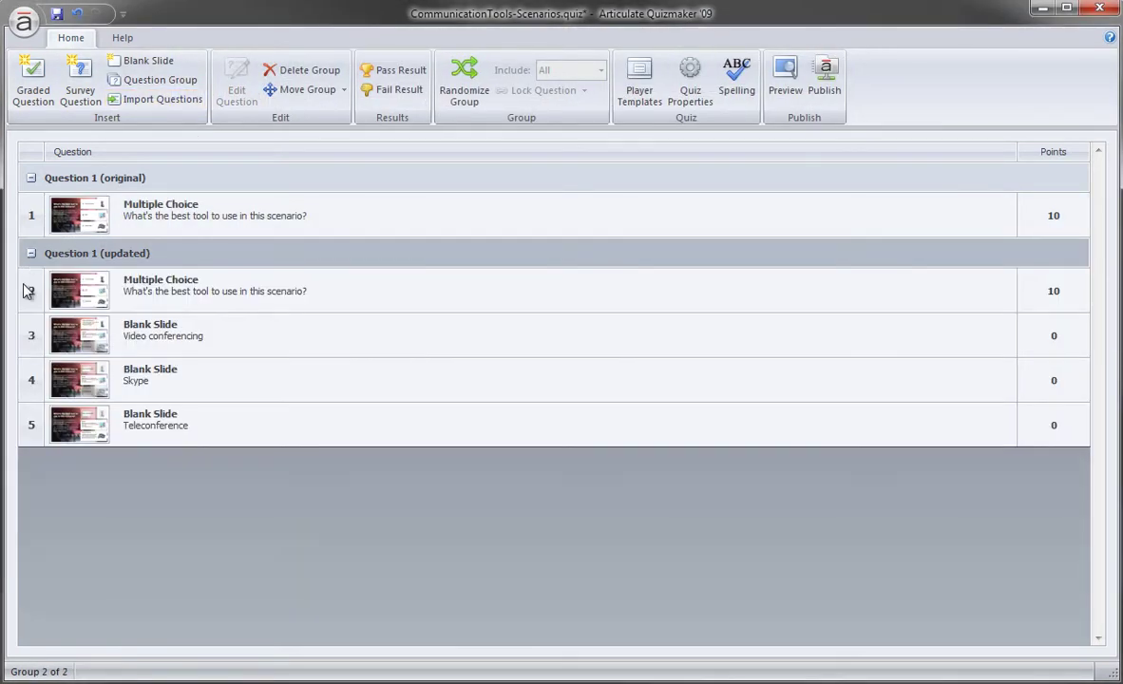
pyautogui.doubleClick(81, 295)
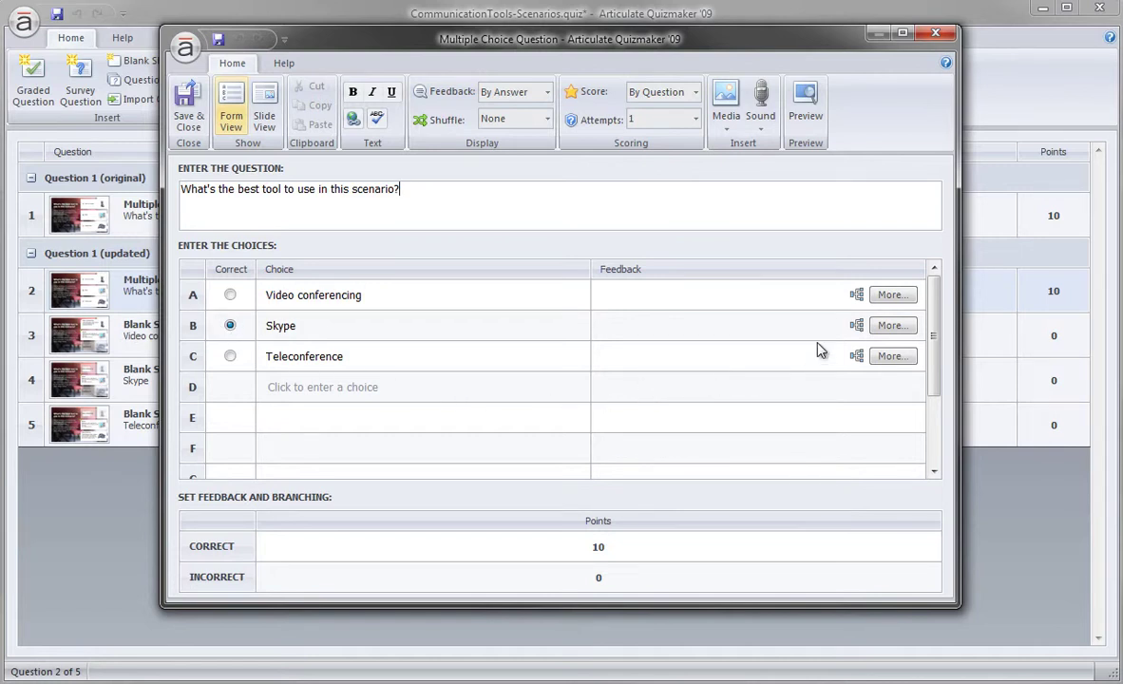
# - Make the Video conferencing choice branch to slide 3. Video conferencing
pyautogui.click(891, 295)
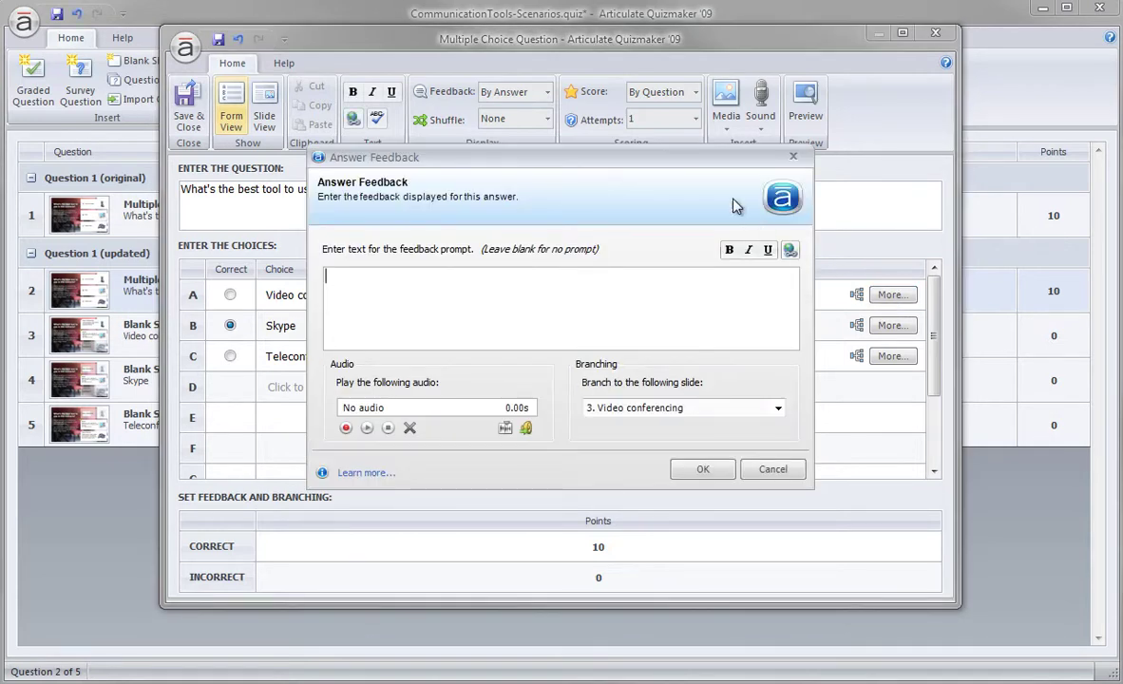
pyautogui.moveTo(709, 157); pyautogui.dragTo(704, 58)
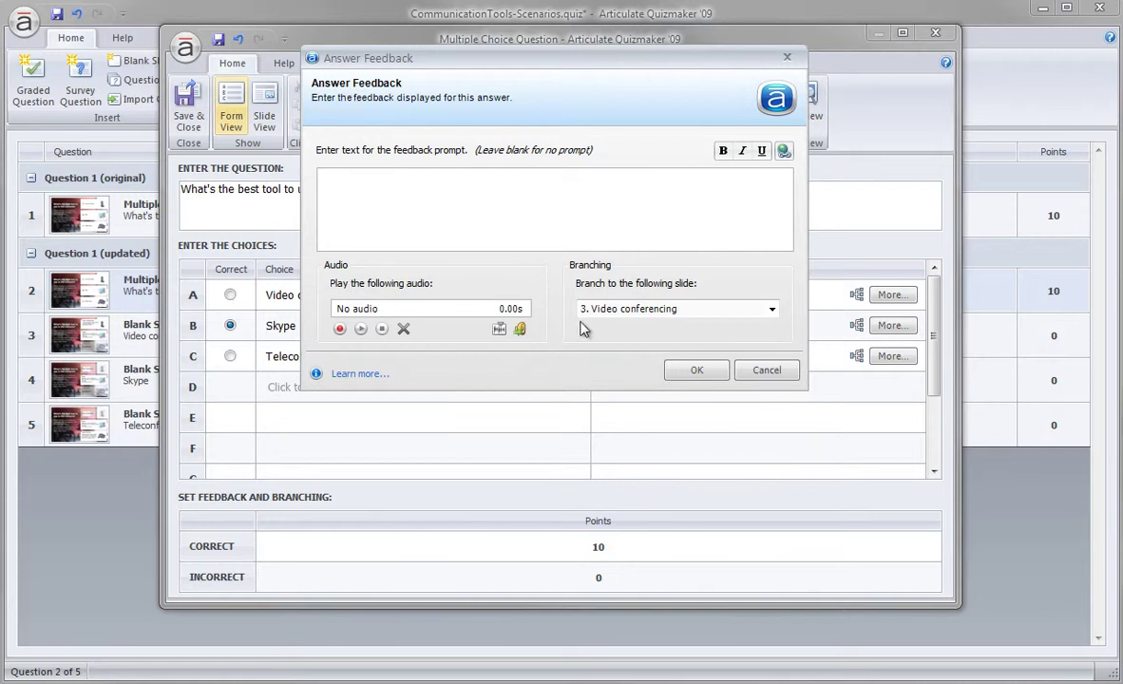
pyautogui.click(755, 310)
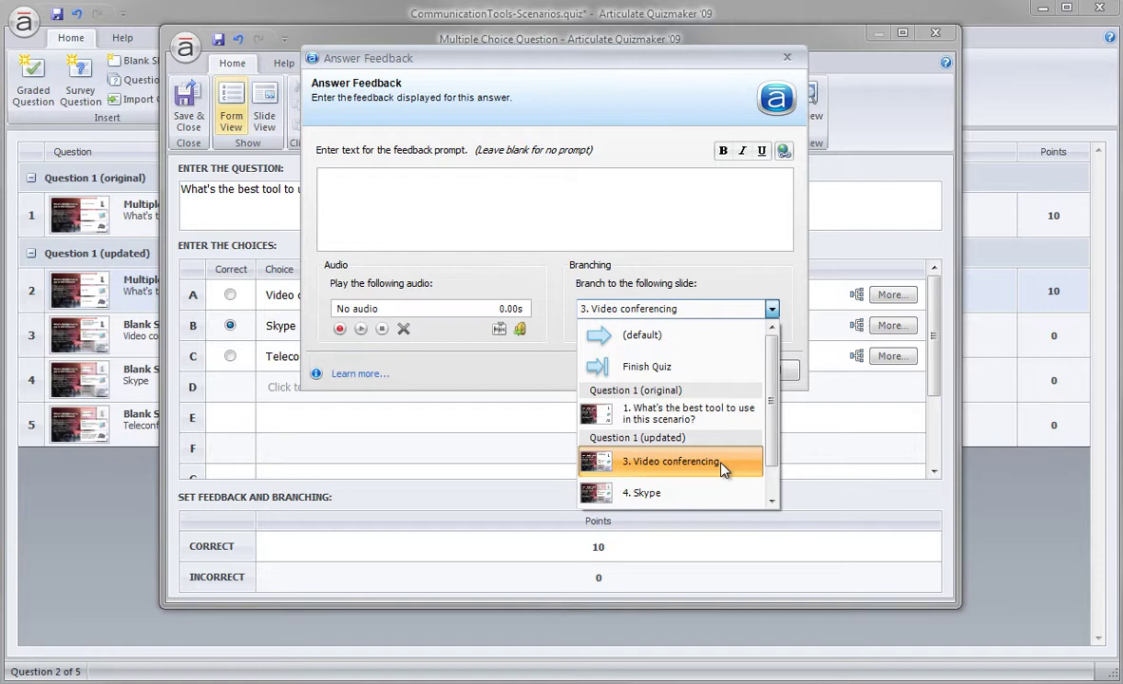
pyautogui.click(665, 413)
pyautogui.click(698, 370)
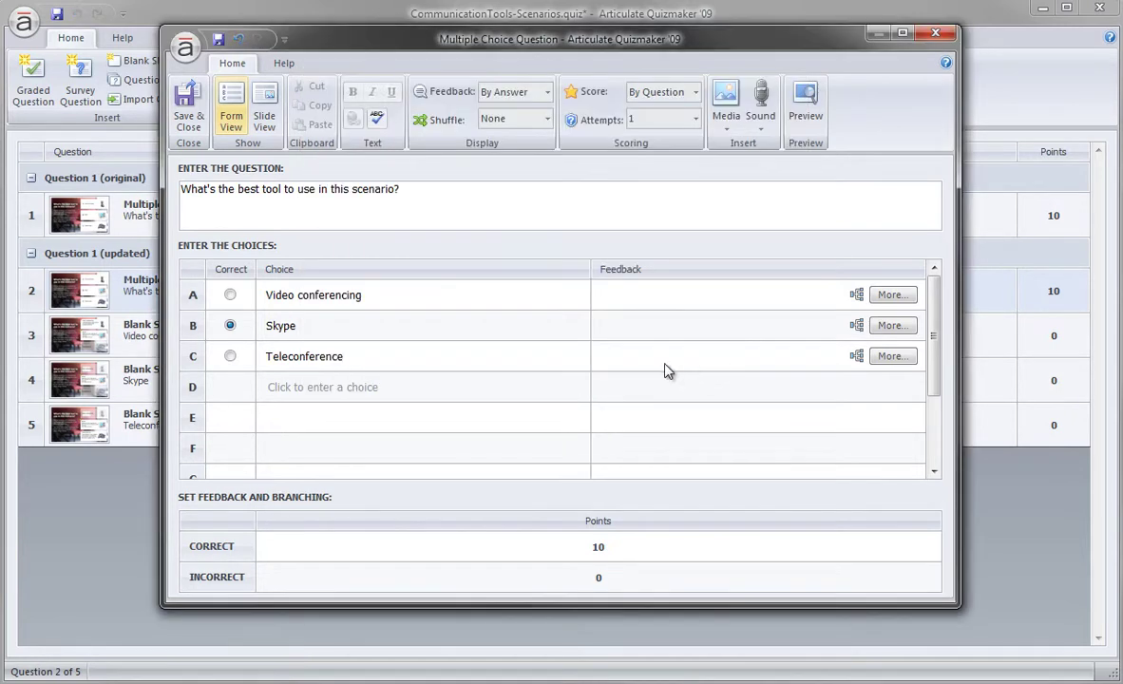
# - Make the Skype choice branch to slide 4. Skype
pyautogui.click(883, 328)
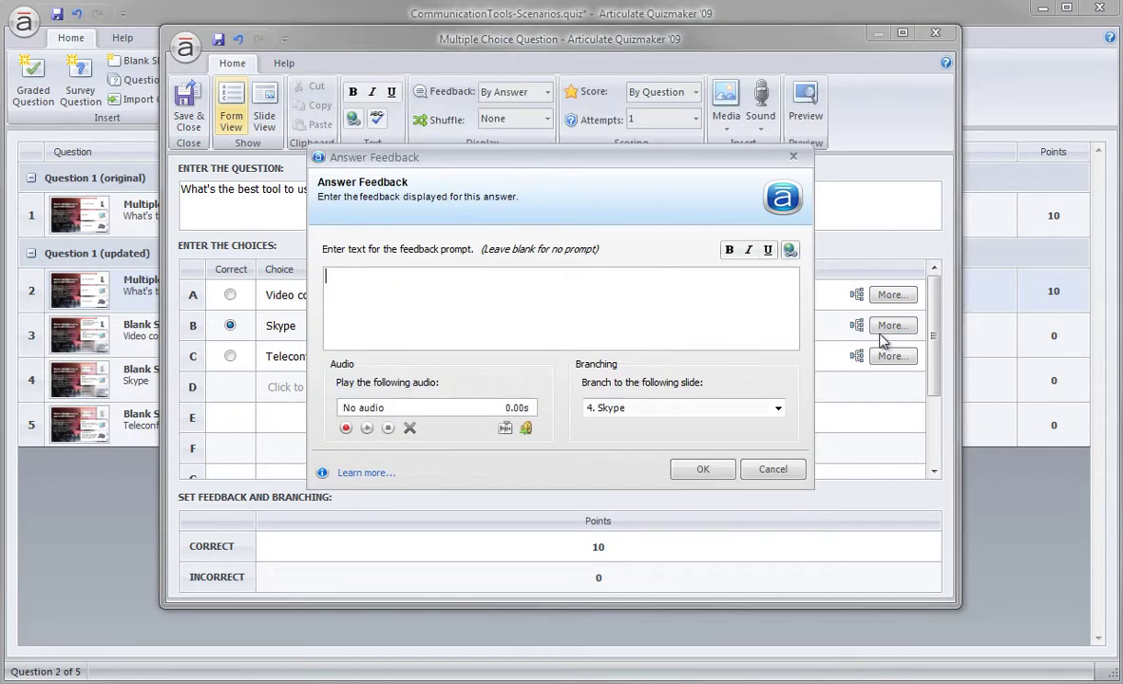
pyautogui.click(778, 407)
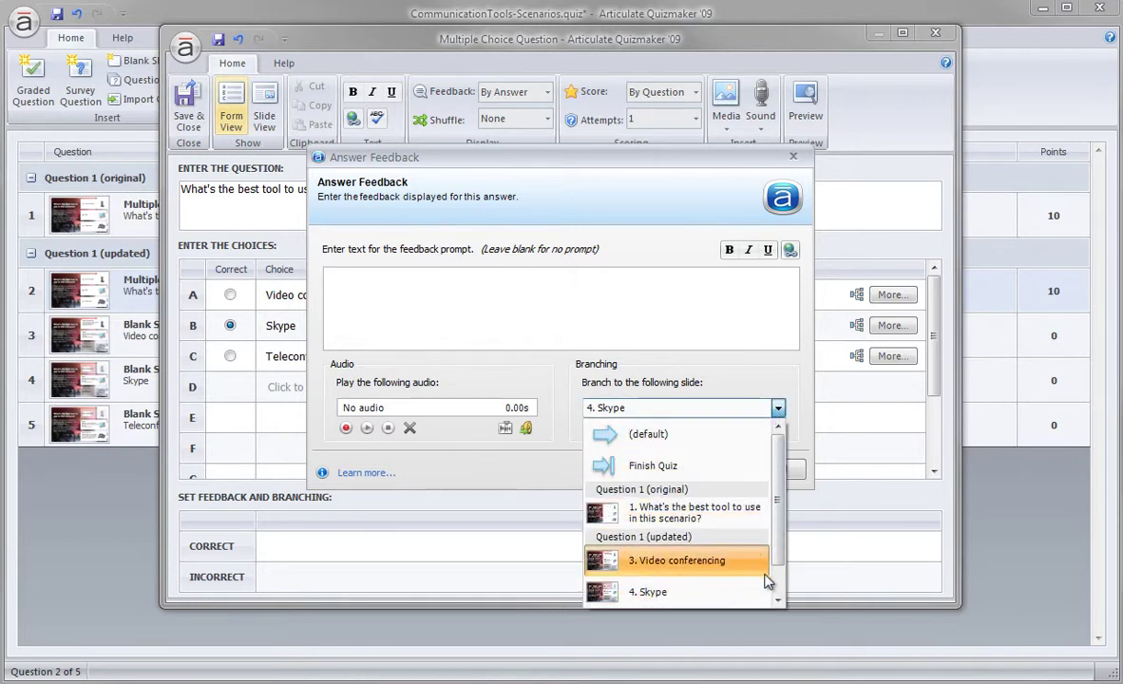
pyautogui.click(568, 463)
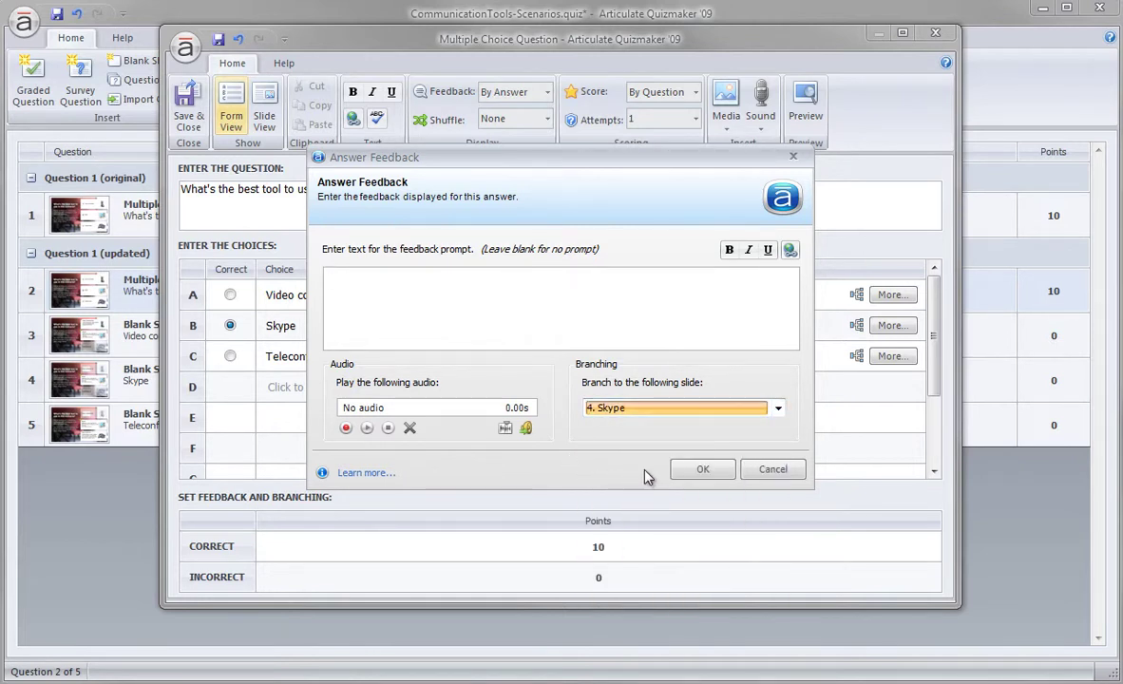
pyautogui.click(707, 469)
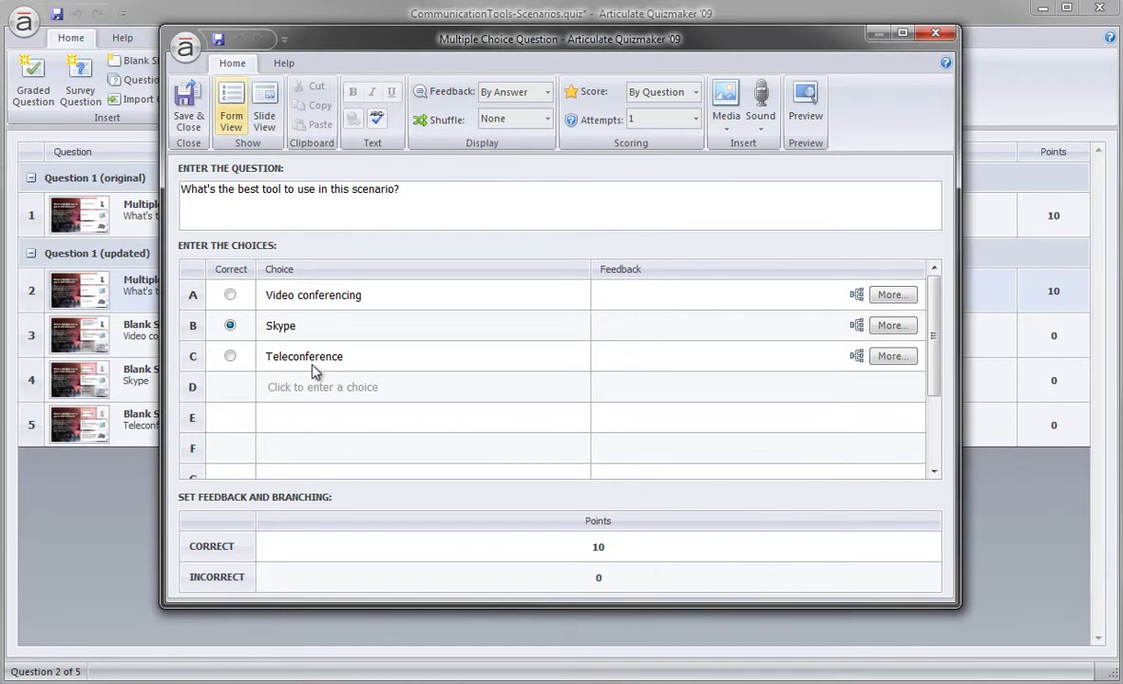
# - Save the question, open the Video conferencing blank slide (slide 3), and select its title
pyautogui.click(186, 115)
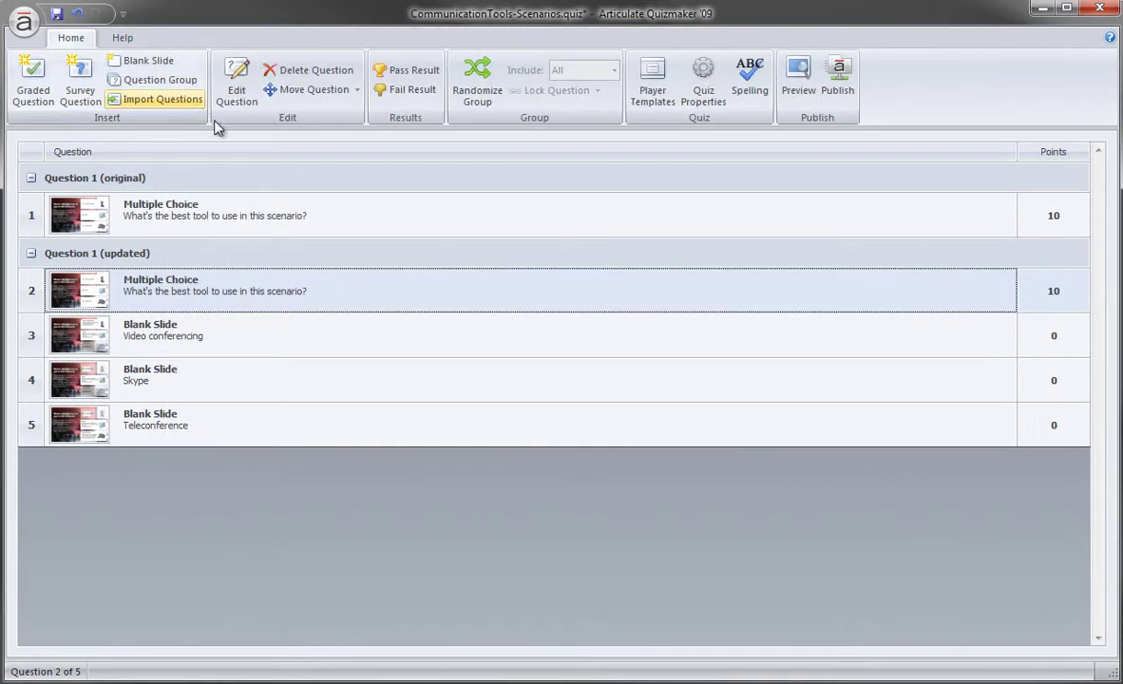
pyautogui.click(87, 345)
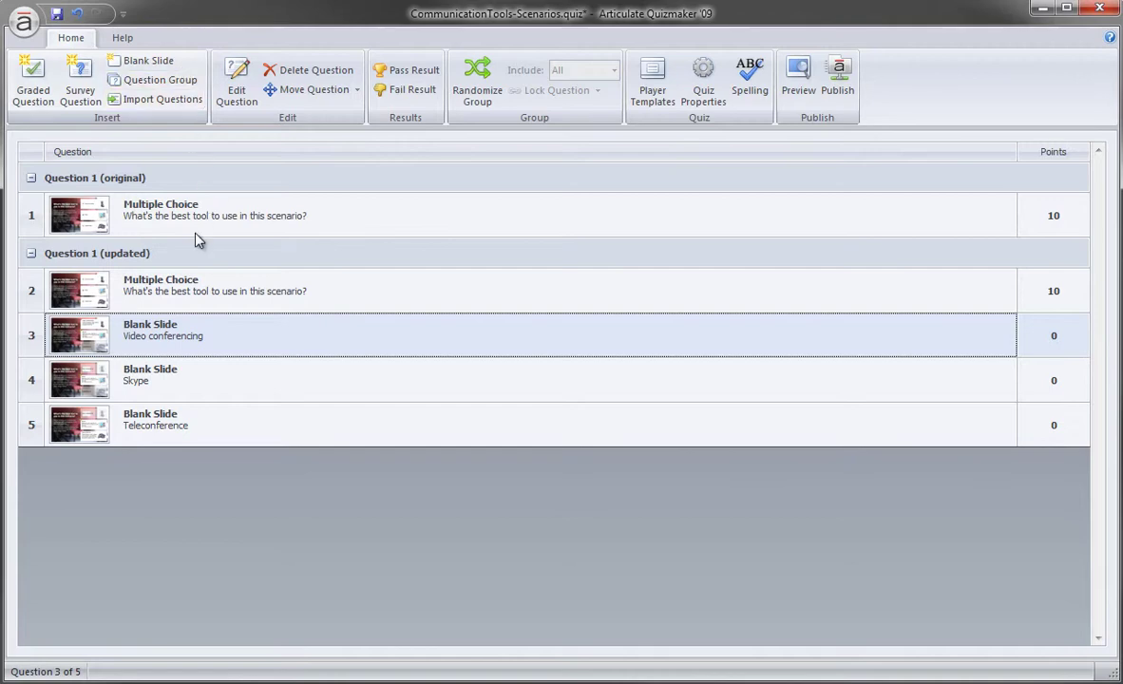
pyautogui.doubleClick(110, 339)
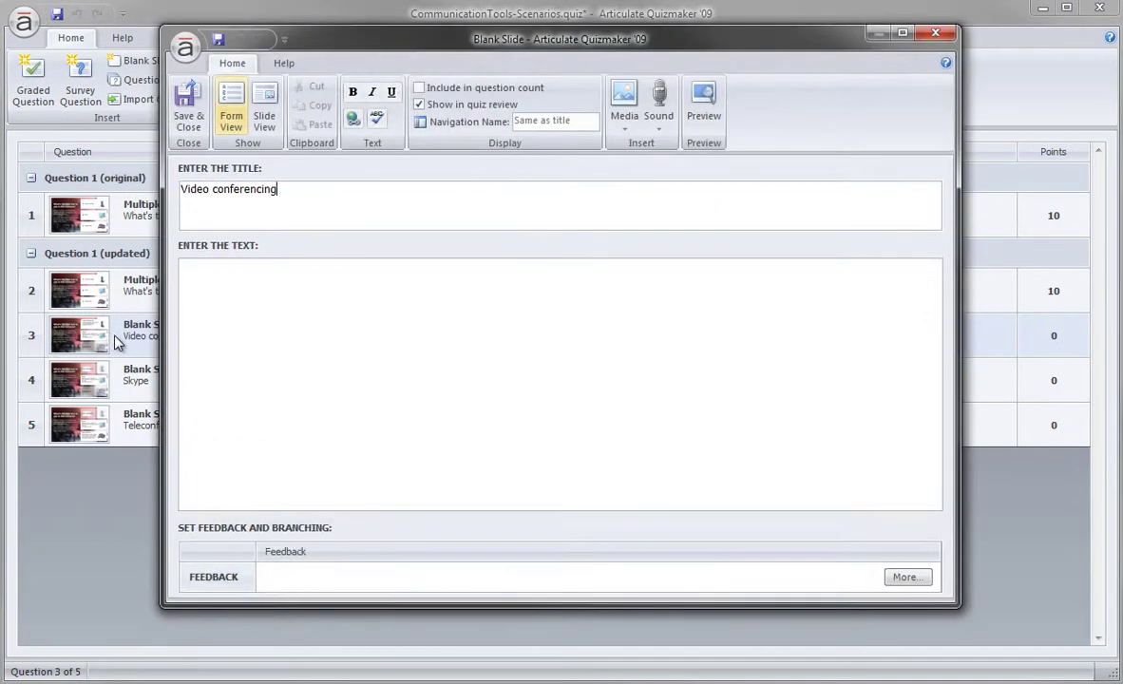
pyautogui.doubleClick(229, 190)
pyautogui.tripleClick(229, 190)
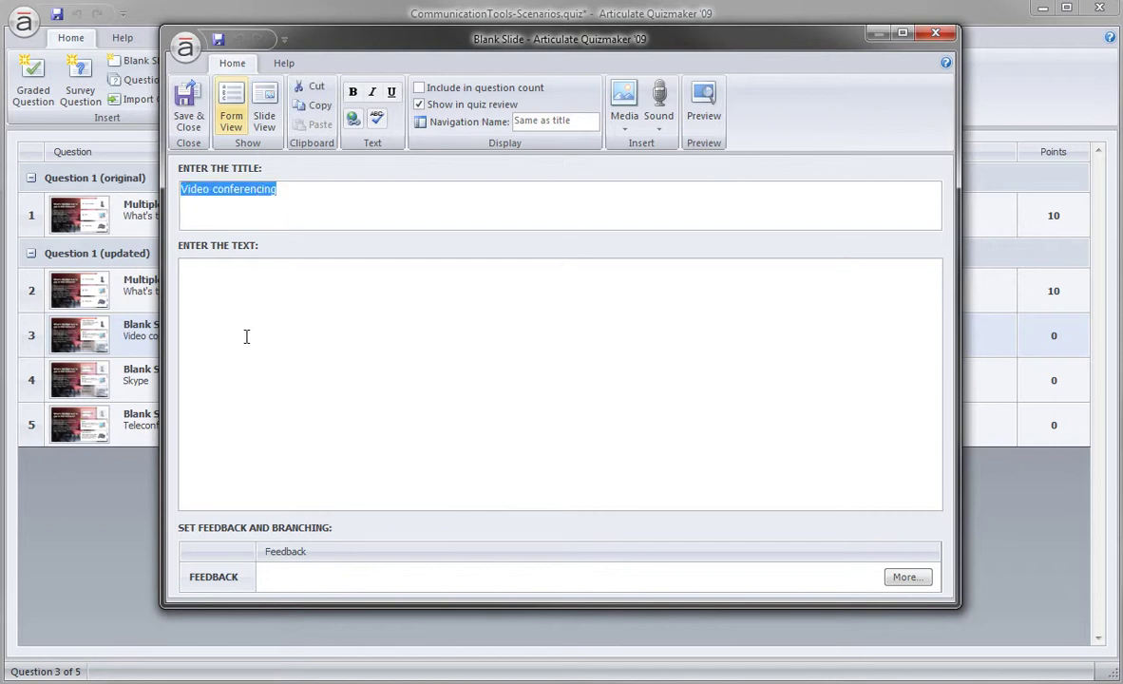
# - Inspect slide 3's picture, red X, Skype texts and faded Teleconference image in Slide View
pyautogui.click(265, 122)
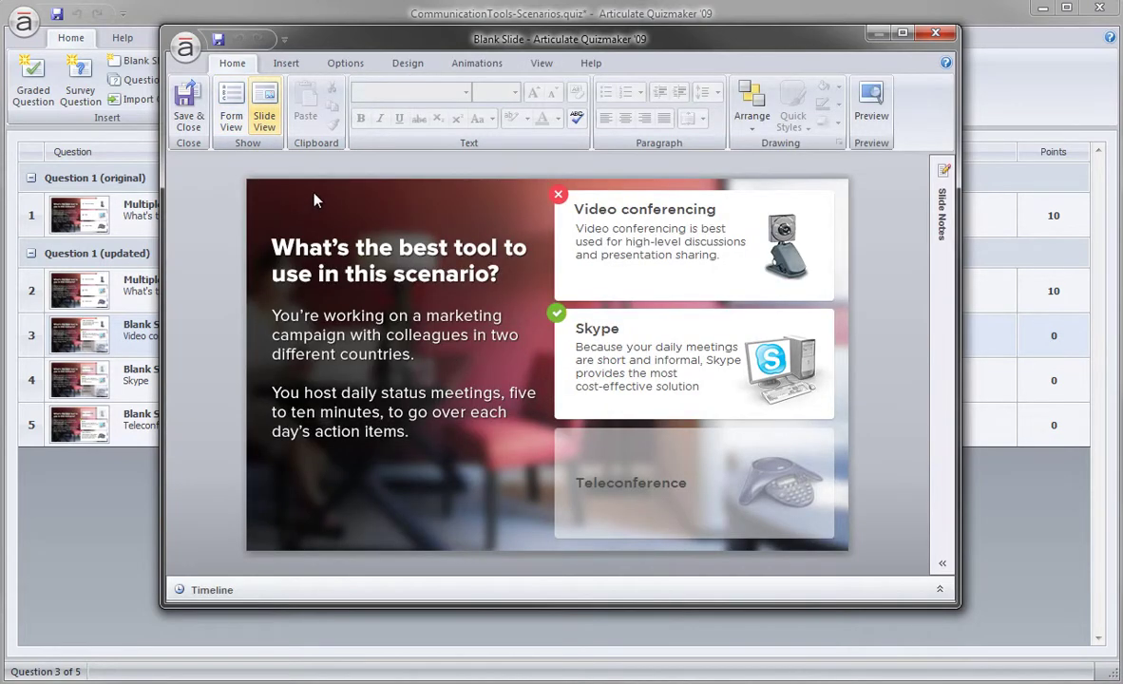
pyautogui.click(422, 216)
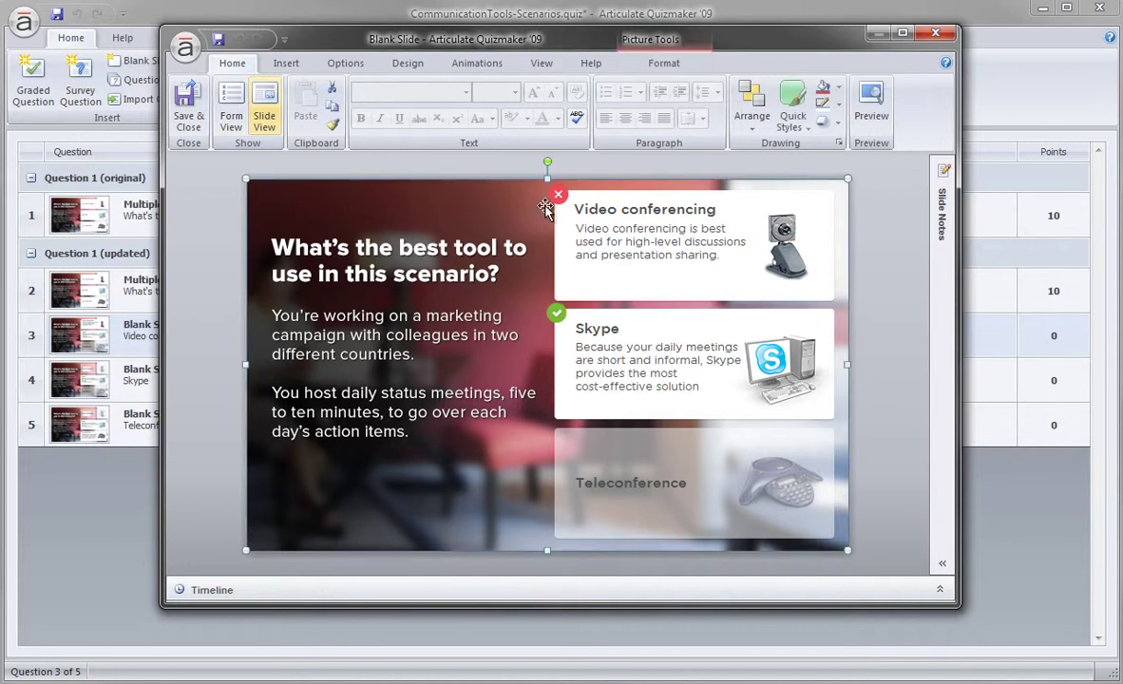
pyautogui.click(559, 200)
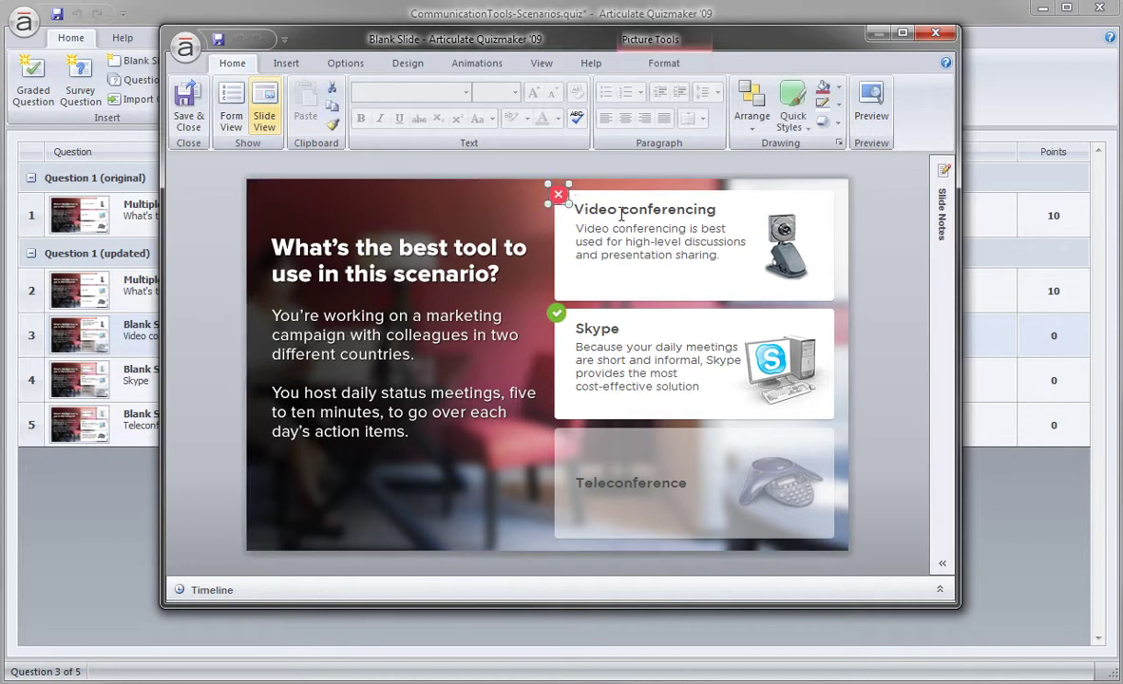
pyautogui.click(615, 252)
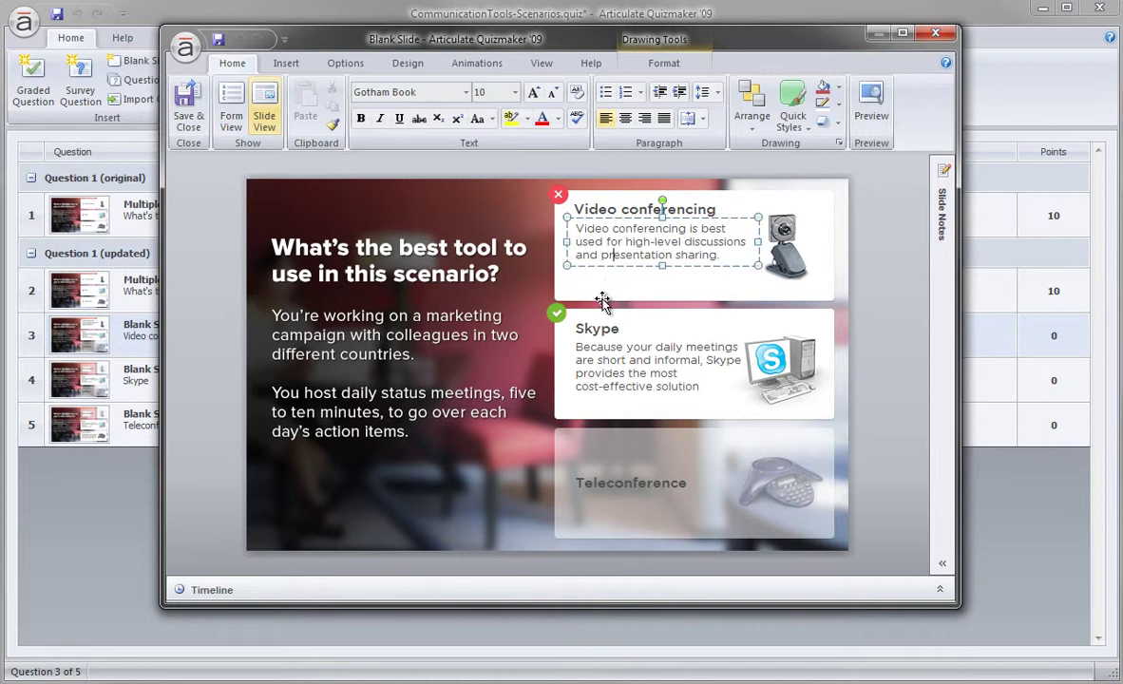
pyautogui.click(608, 329)
pyautogui.click(605, 370)
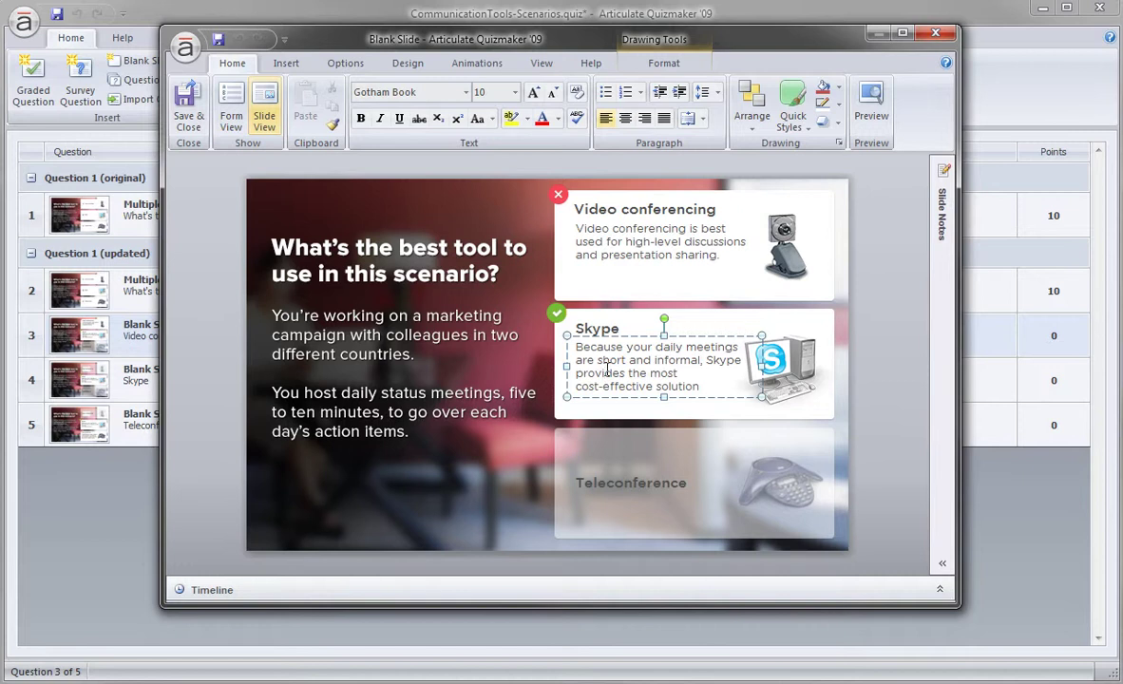
pyautogui.click(570, 439)
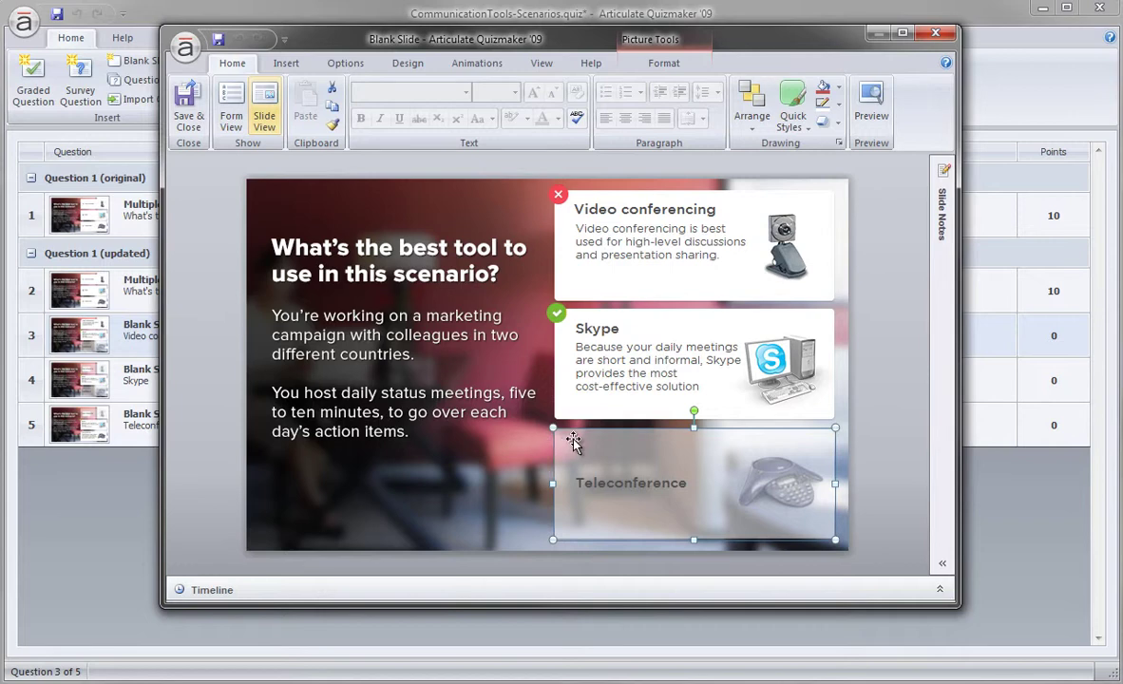
pyautogui.click(188, 106)
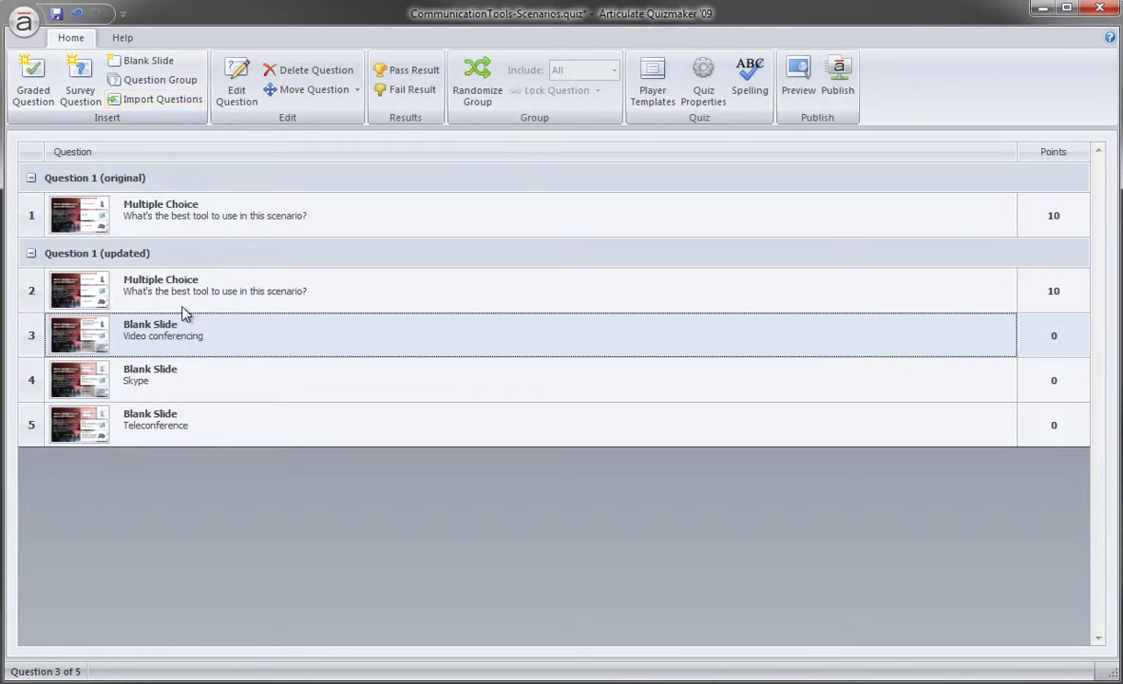
pyautogui.click(87, 366)
pyautogui.click(87, 418)
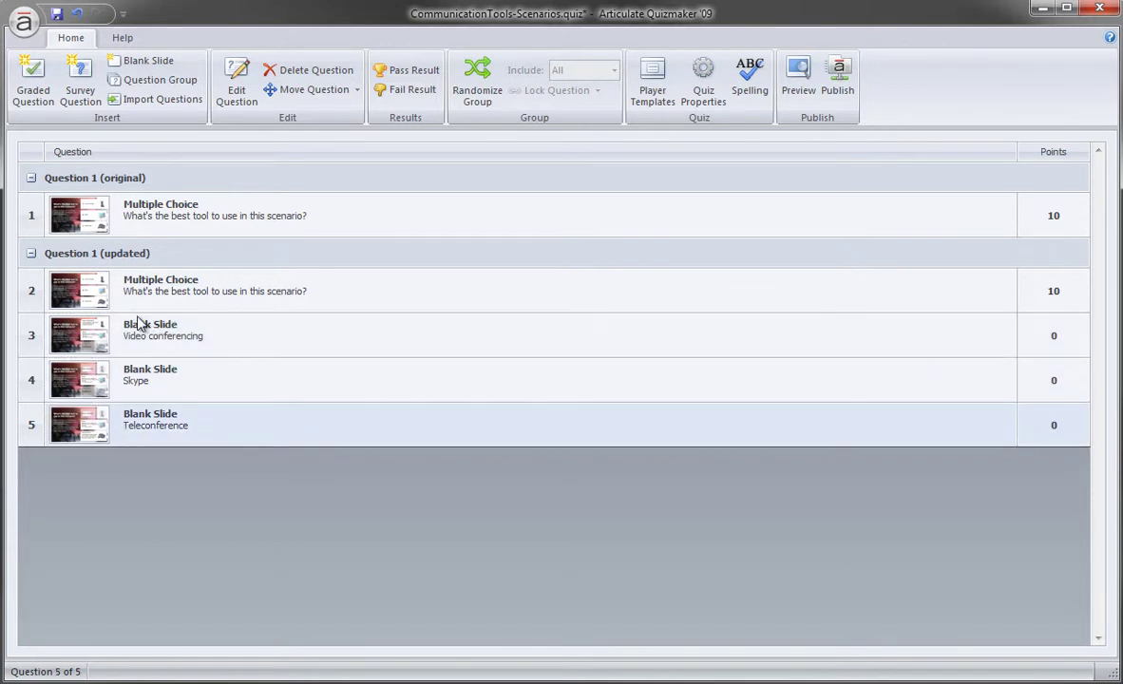
pyautogui.click(86, 290)
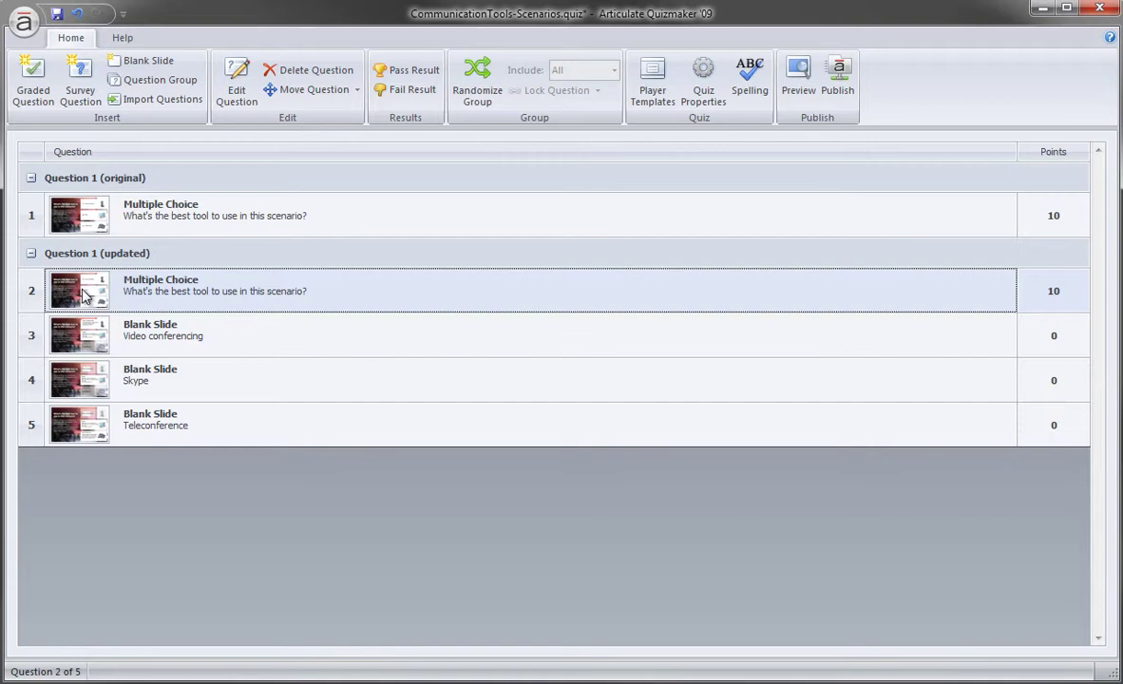
pyautogui.press('Down')
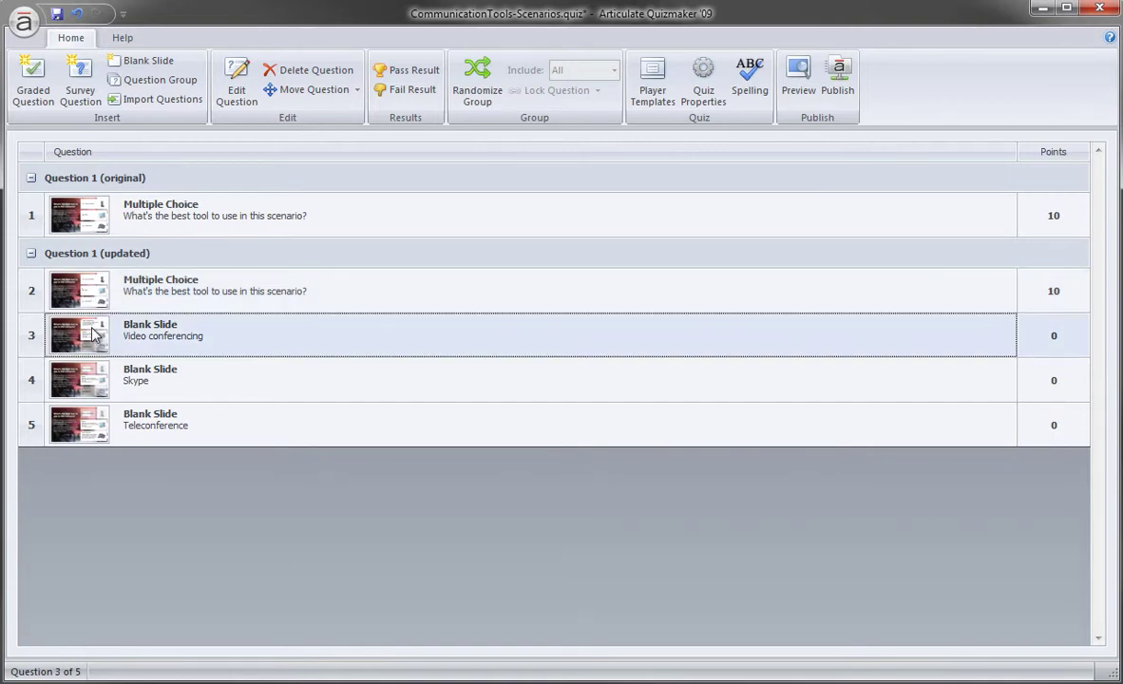
pyautogui.press('Down')
pyautogui.click(94, 424)
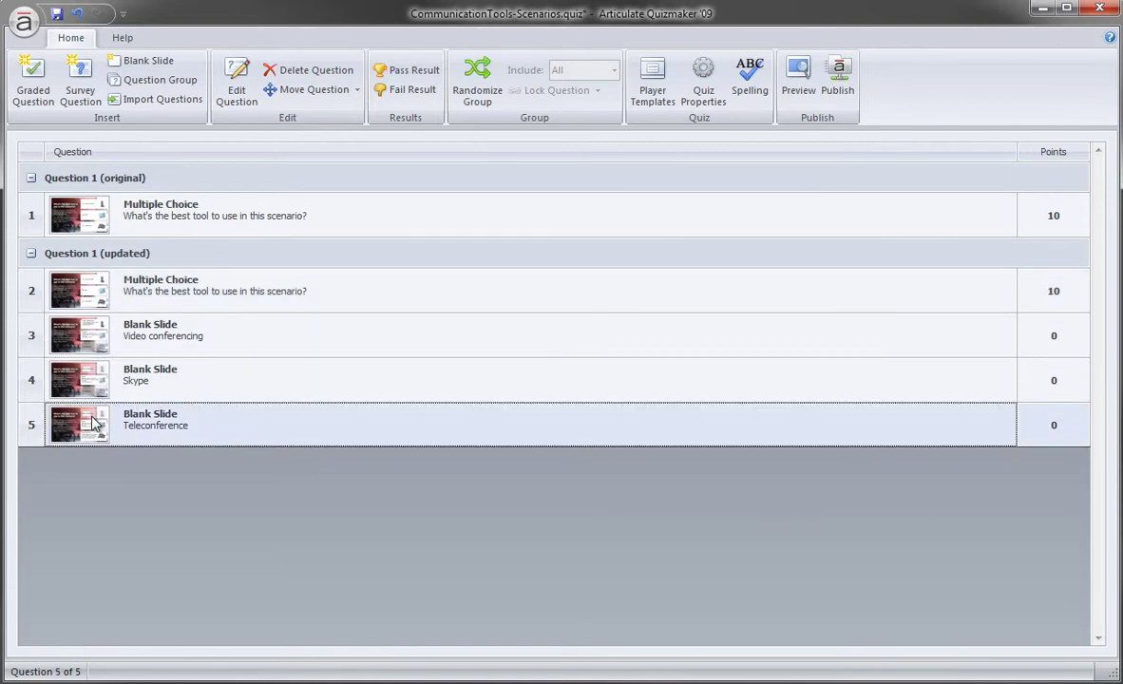